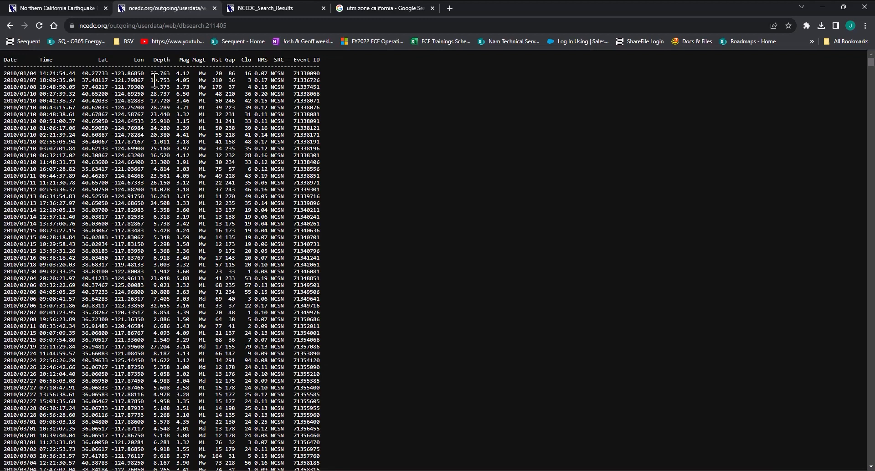
Save the NCEDC earthquake search results page as a file
right_click(218, 141)
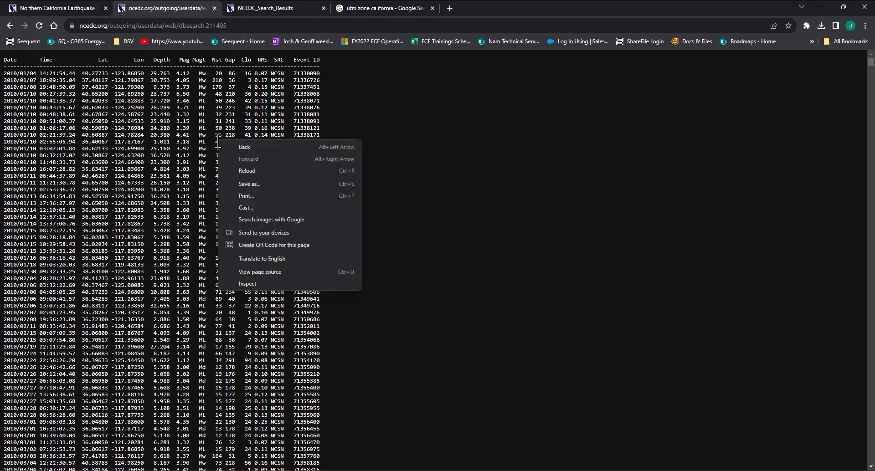
left_click(260, 187)
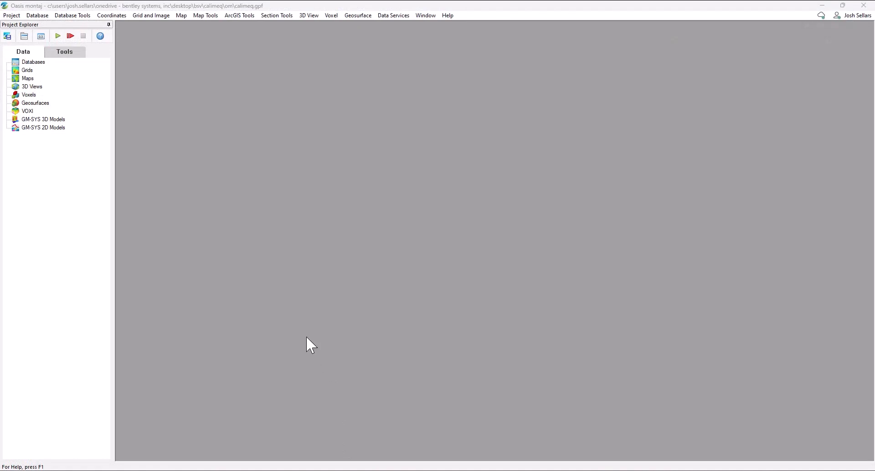
Switch to Oasis montaj and create a new database named CaliMEQ2.gdb with the default line, channel and compression settings
right_click(40, 63)
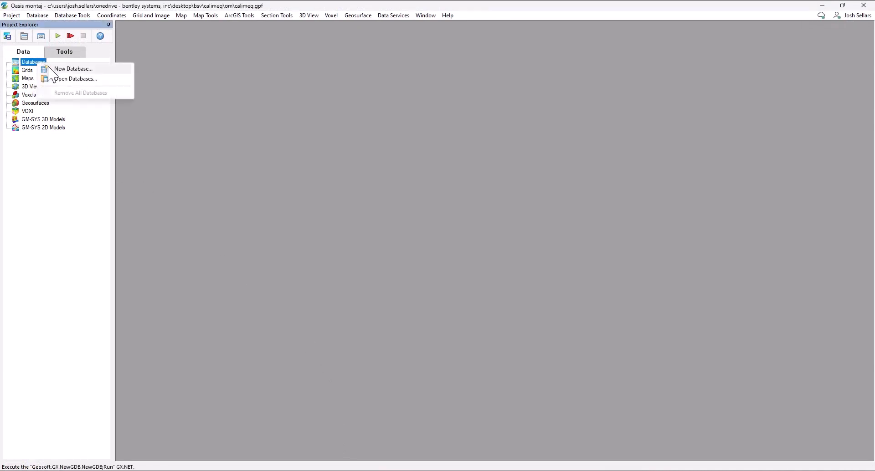
left_click(52, 69)
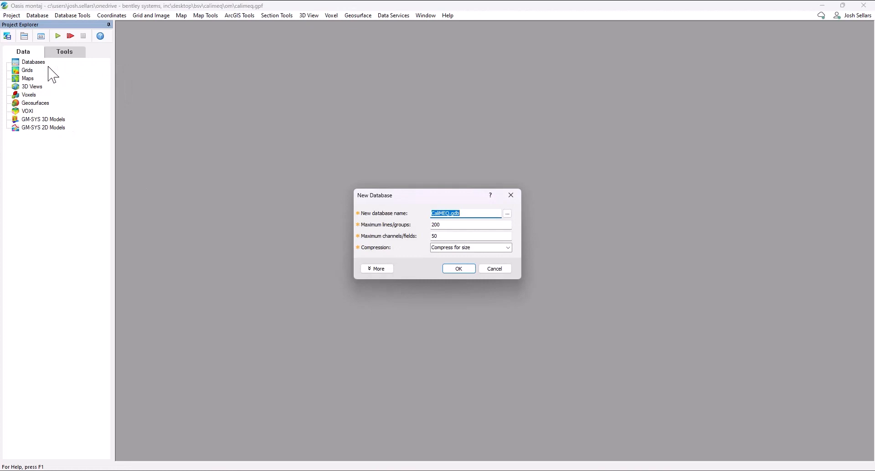
key("Home")
type("2")
key("Return")
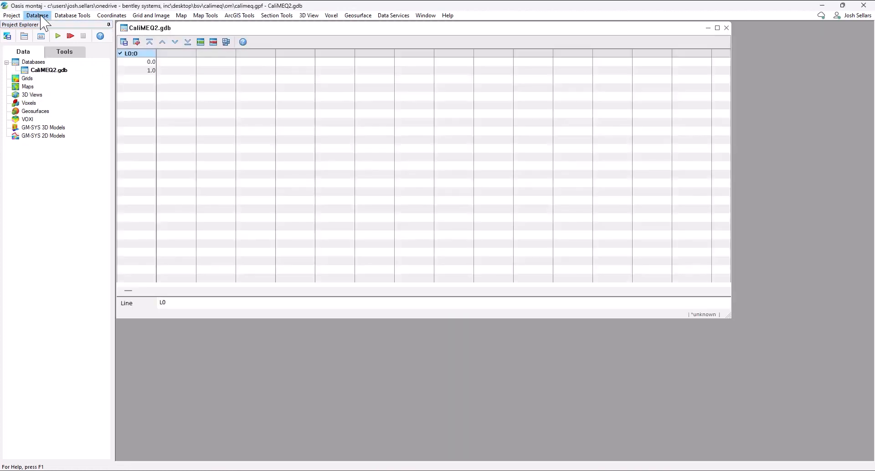
Start an ASCII import into CaliMEQ.gdb and choose Cali_MEQ.txt as the file to import
left_click(38, 16)
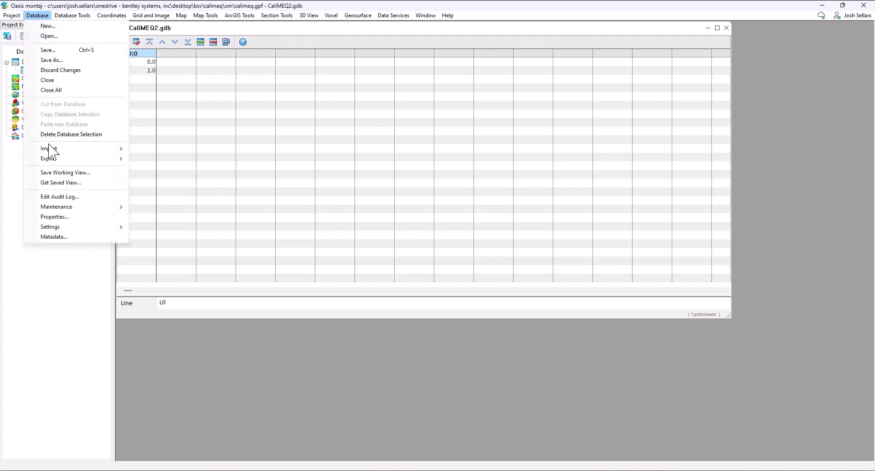
mouse_move(53, 149)
left_click(151, 152)
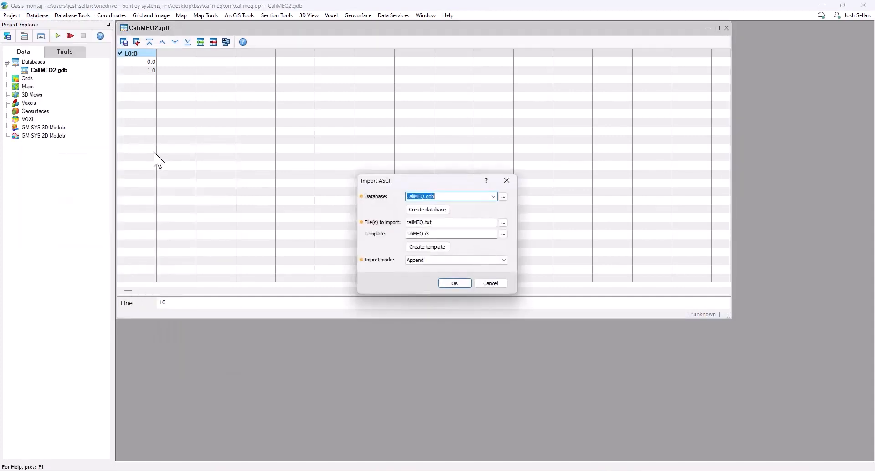
left_click_drag(434, 224, 407, 223)
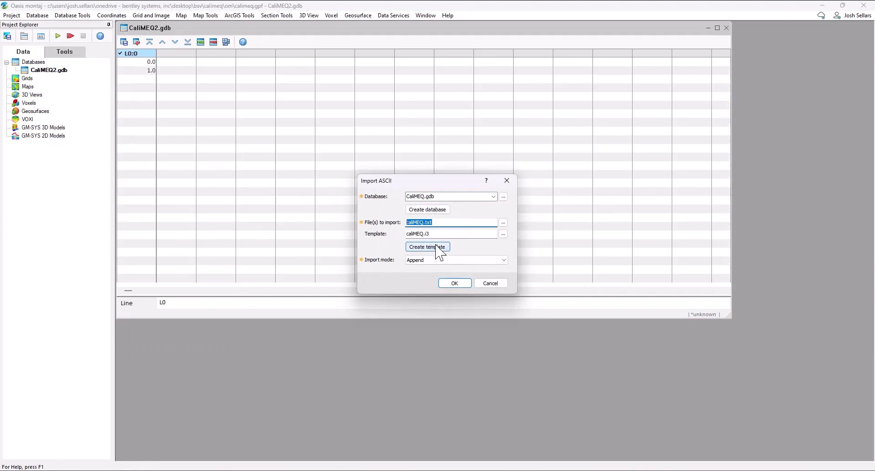
left_click(503, 224)
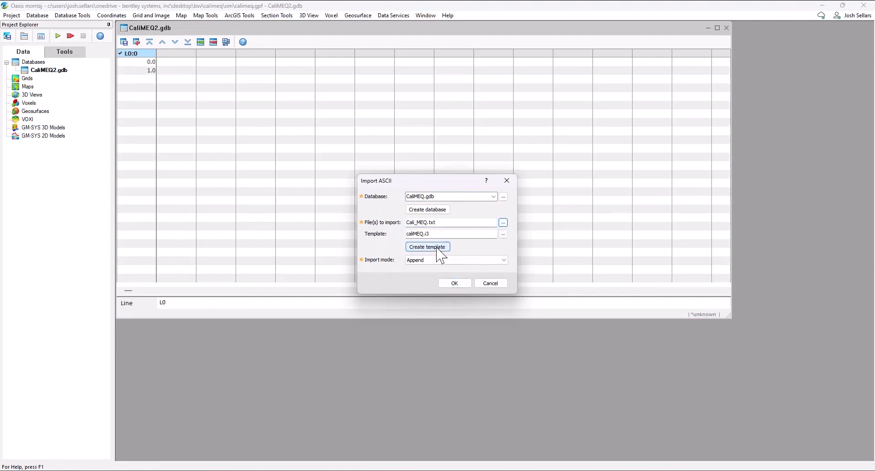
Create a white-space-delimited import template with headings on row 1, units on row 2 and data from row 3, and import the file
left_click(436, 249)
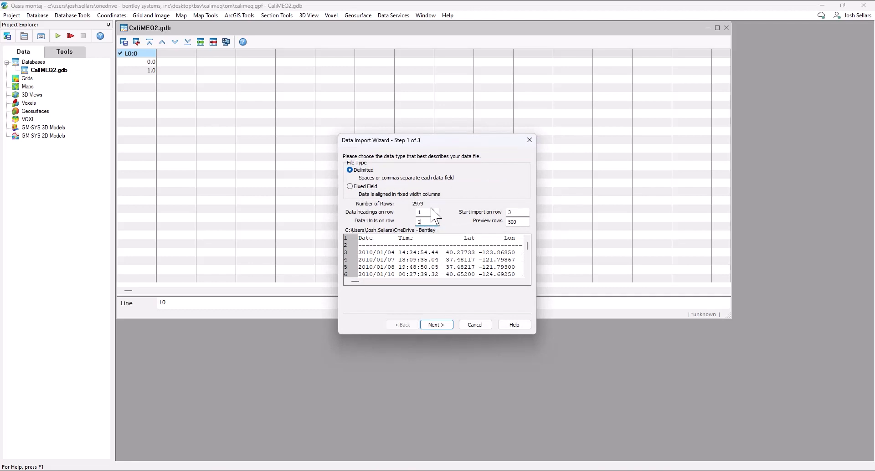
left_click(437, 325)
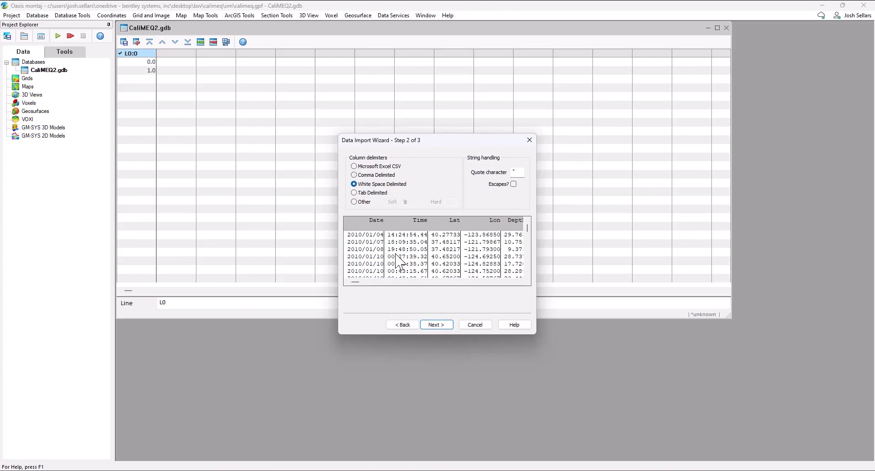
left_click(432, 325)
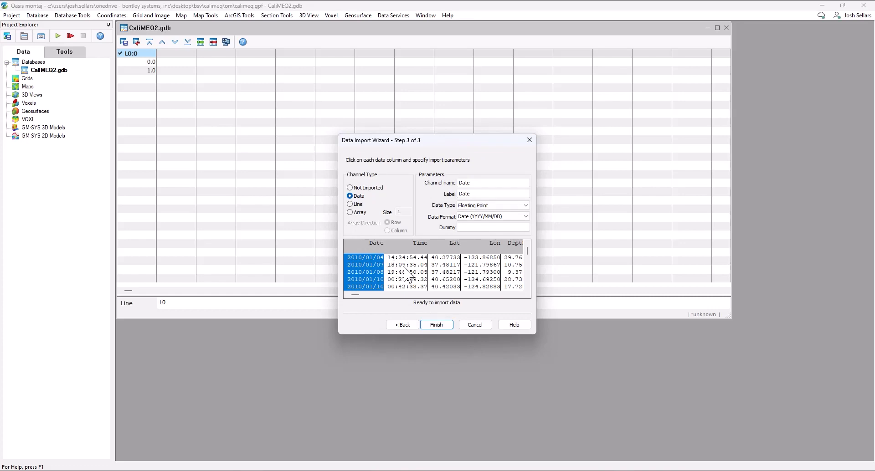
left_click(441, 324)
left_click(454, 284)
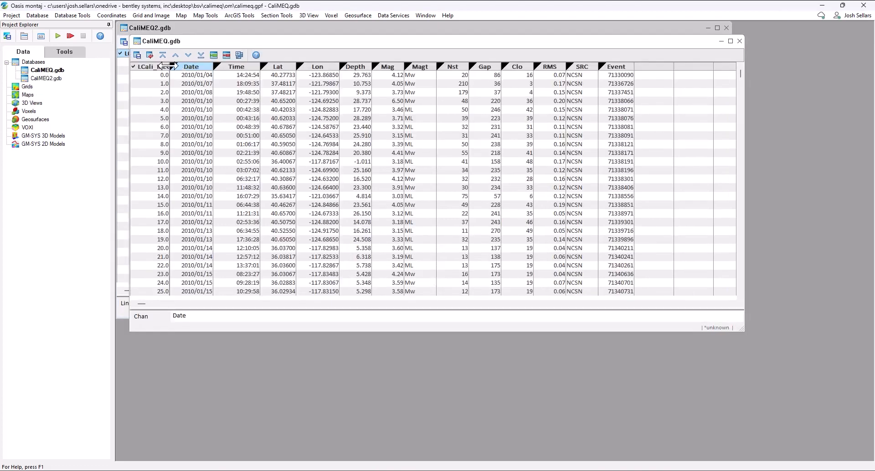
Remove the protection from all channels in the CaliMEQ database
right_click(199, 74)
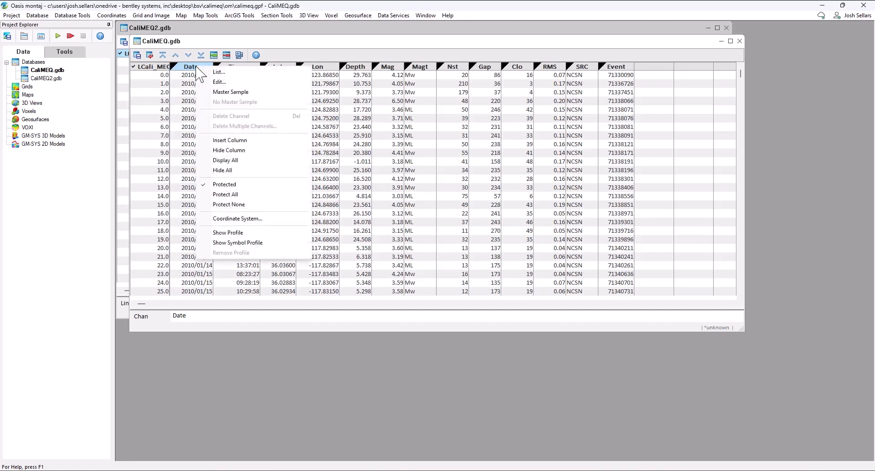
left_click(234, 205)
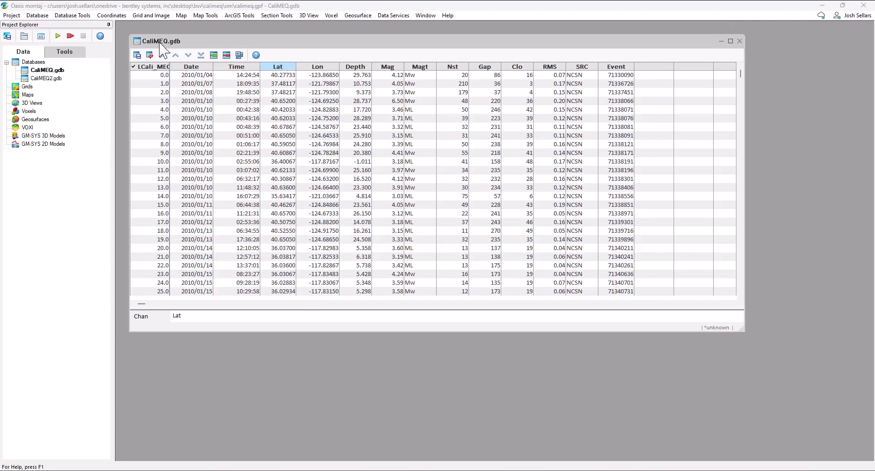
Set the coordinate system of the Lon (X) and Lat (Y) channels to WGS 84, keeping them as the current X,Y
left_click(112, 15)
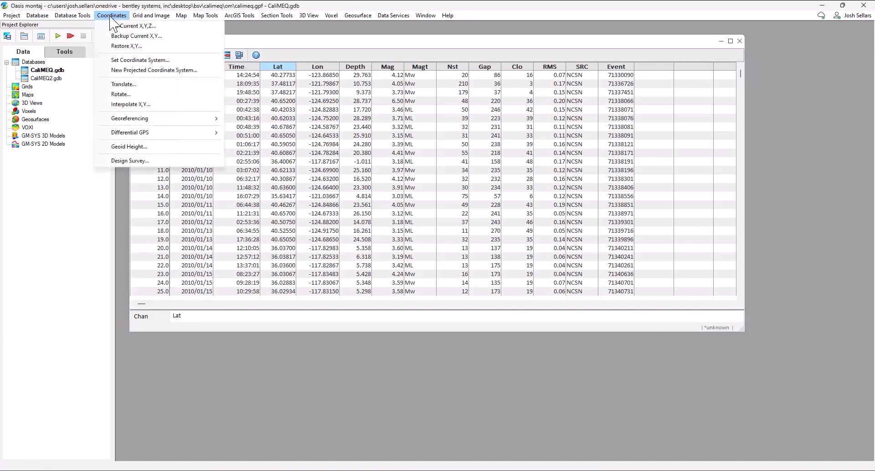
left_click(121, 60)
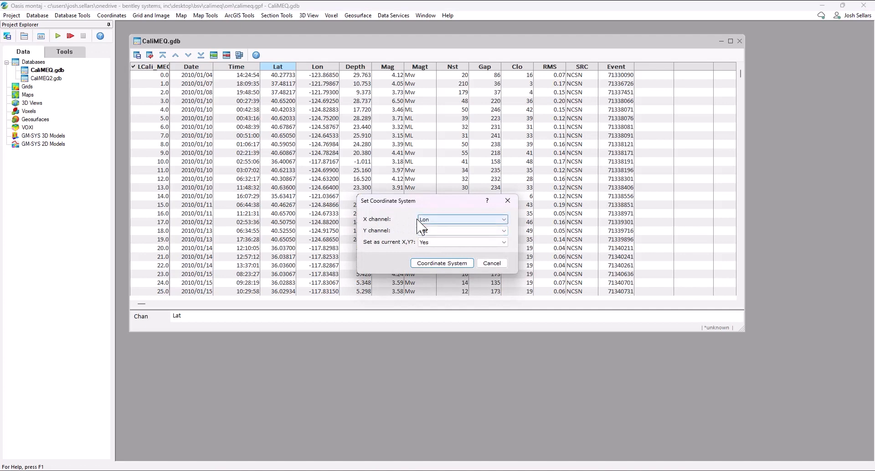
left_click(438, 264)
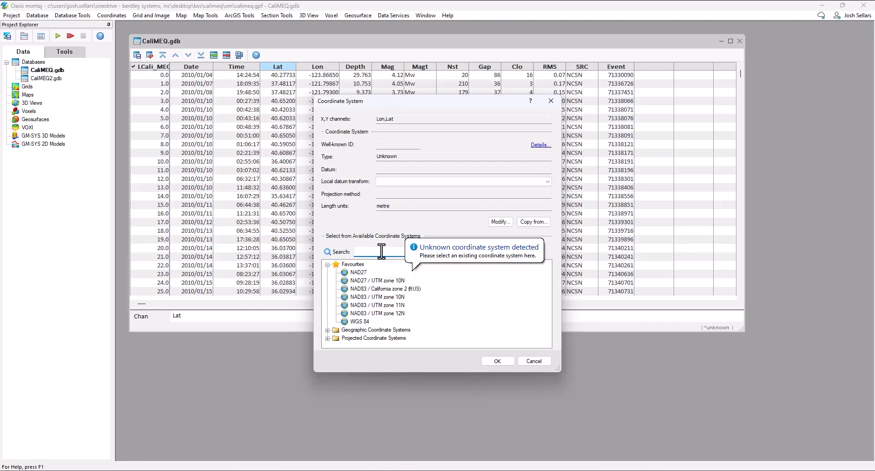
left_click(360, 322)
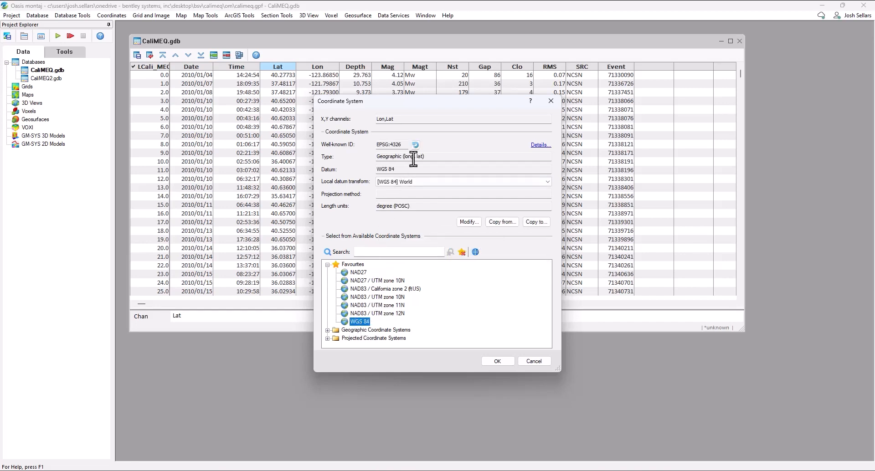
left_click(492, 362)
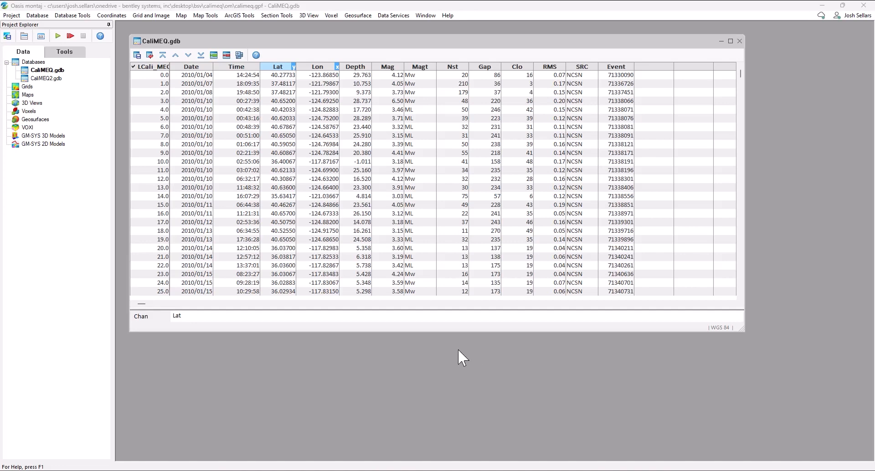
Start a new projected coordinate system from the existing Lon and Lat channels for all lines, accepting WGS 84 as the source
left_click(110, 17)
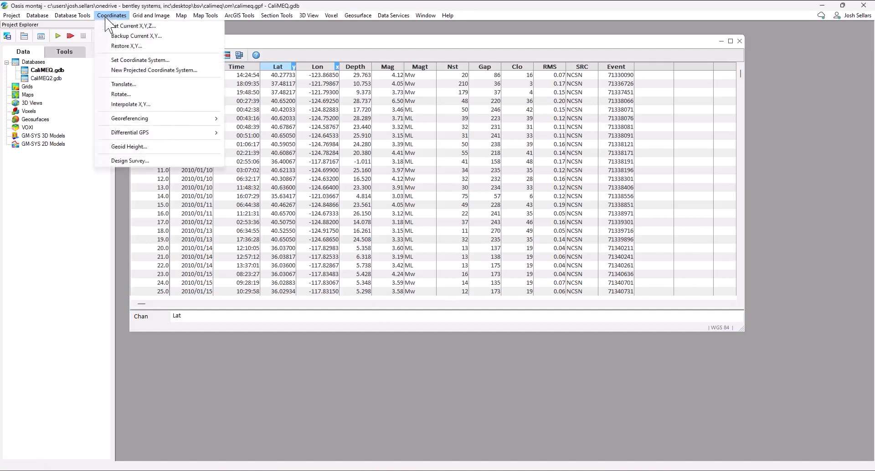
left_click(149, 85)
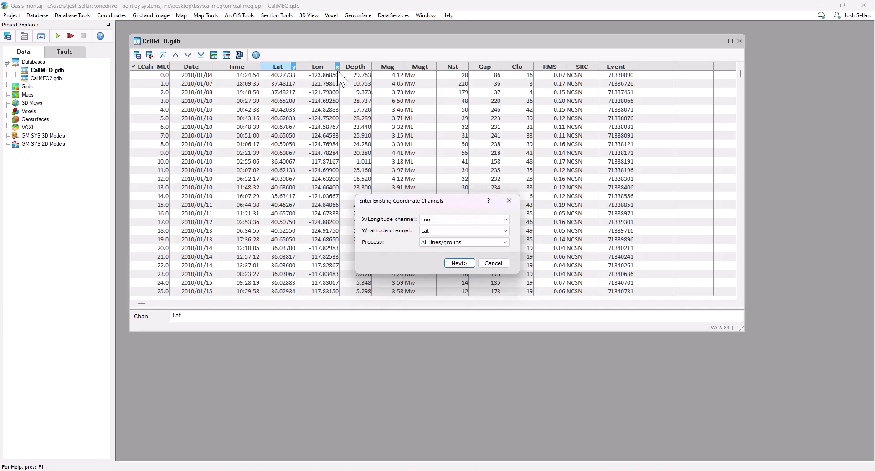
left_click(459, 264)
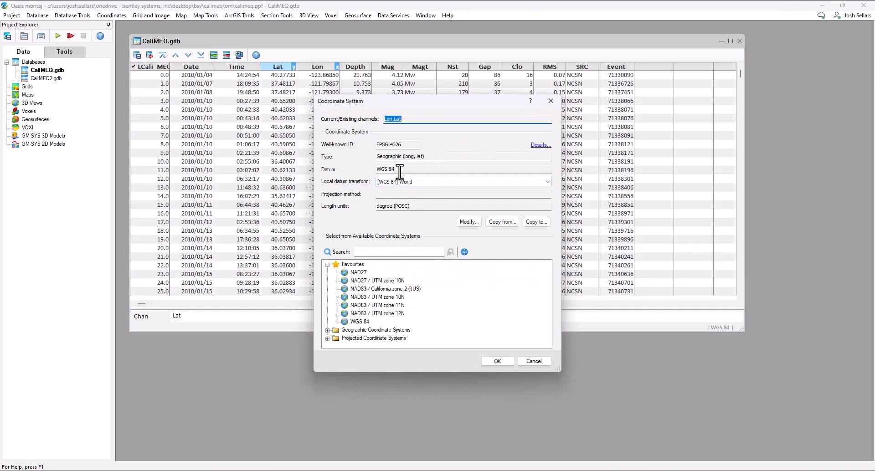
left_click_drag(397, 170, 374, 170)
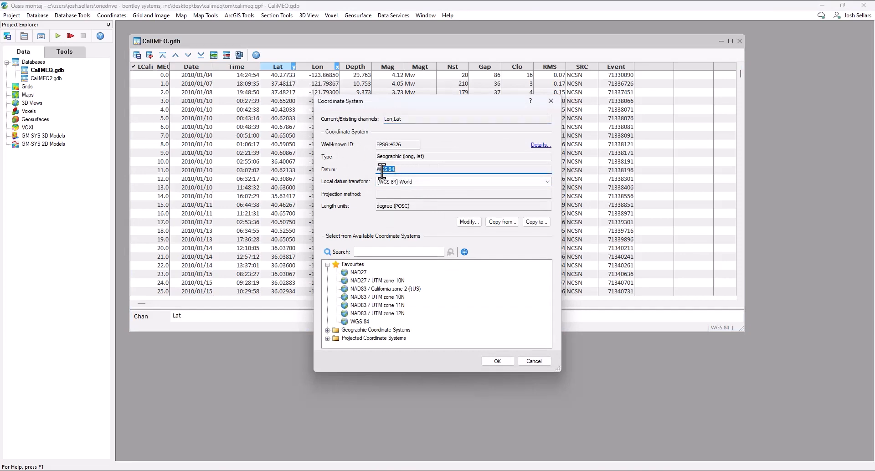
left_click_drag(375, 170, 379, 170)
key("ctrl")
left_click(496, 361)
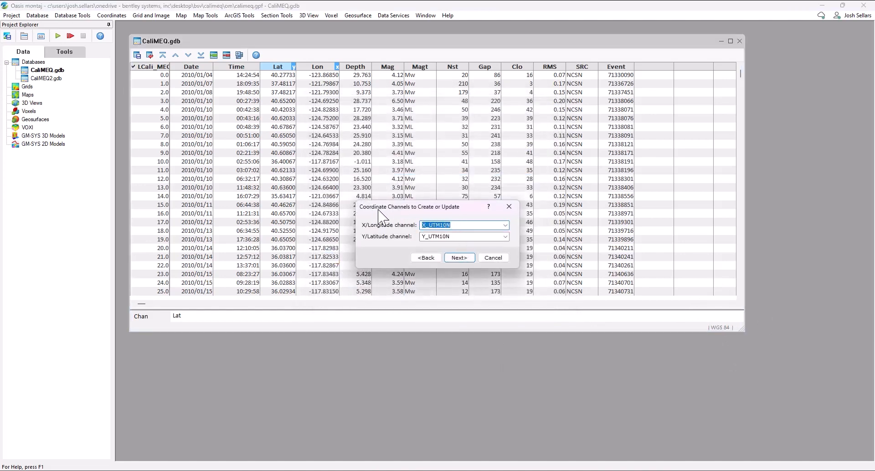
Create the destination channels X_UTM10N and Y_UTM10N in the NAD83 / UTM zone 10N coordinate system
left_click(453, 238)
left_click(463, 258)
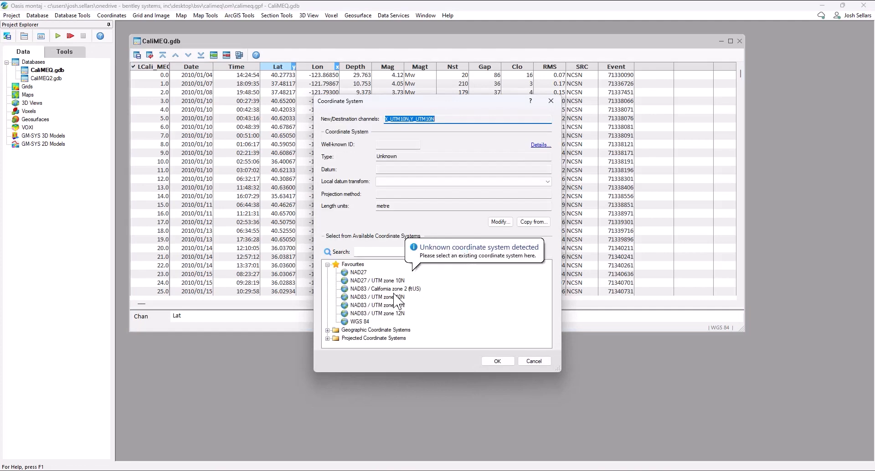
left_click(387, 298)
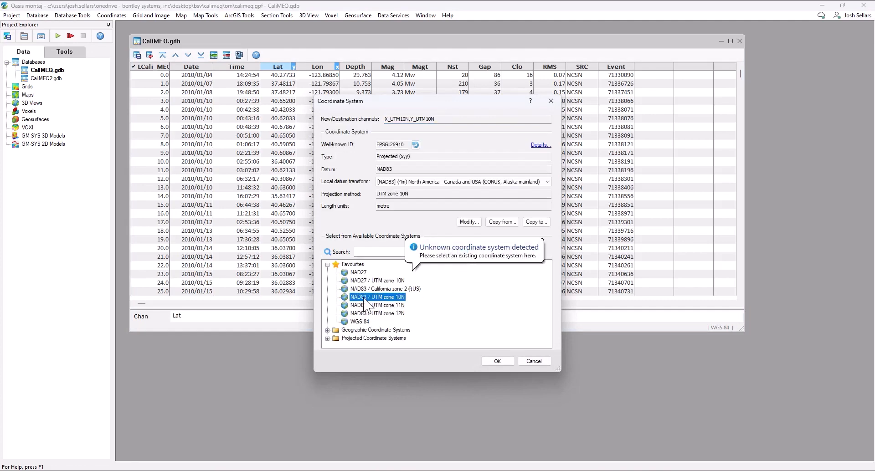
key("Return")
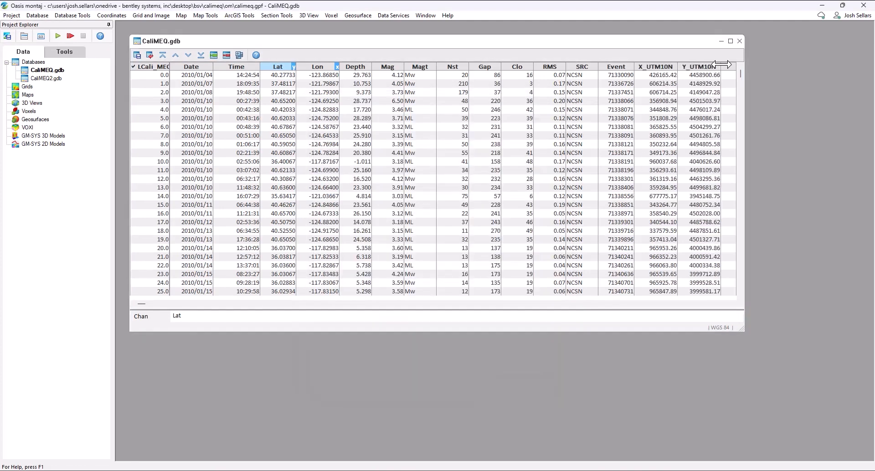
left_click_drag(722, 65, 727, 65)
left_click(669, 69)
left_click(695, 68)
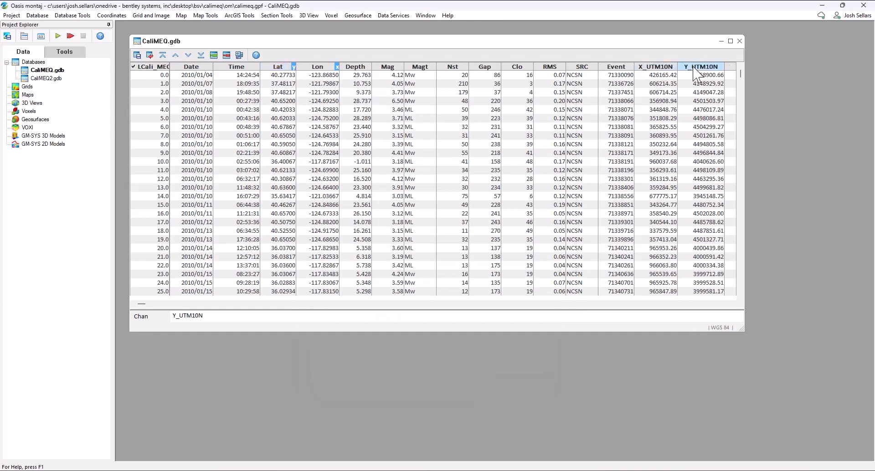
left_click(668, 69)
left_click(687, 68)
Set the database's current X to X_UTM10N and current Y to Y_UTM10N, leaving the elevation as none
left_click(116, 15)
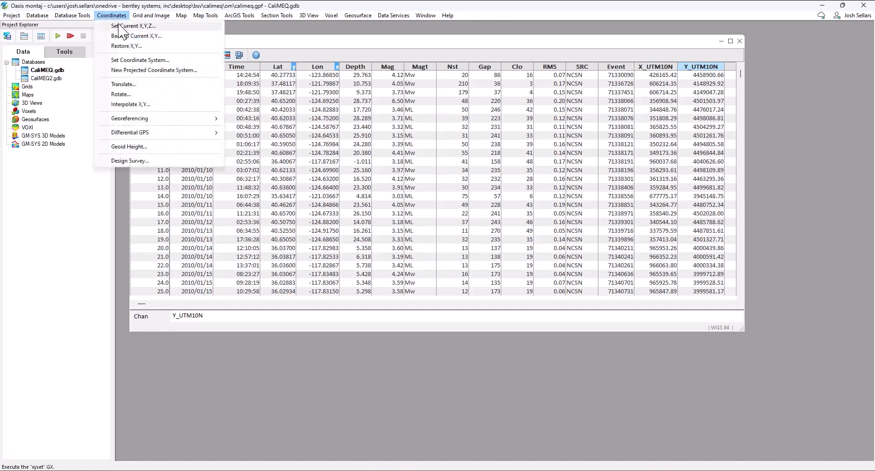
left_click(119, 26)
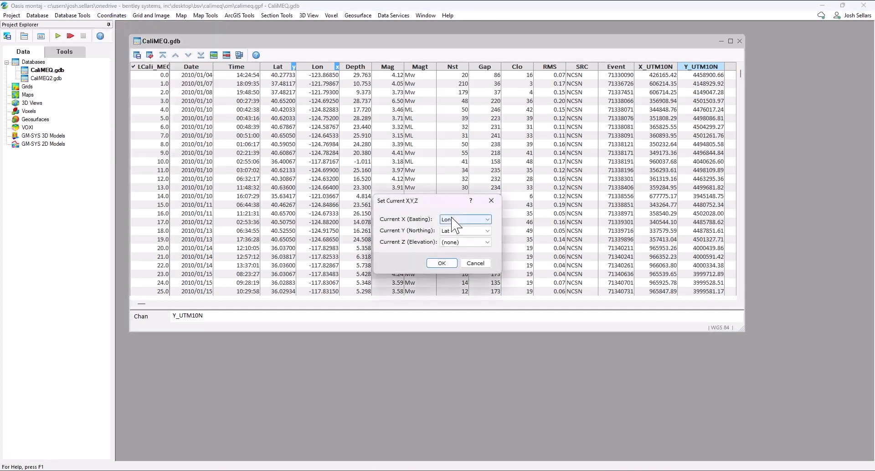
left_click(453, 220)
left_click(455, 304)
left_click(453, 232)
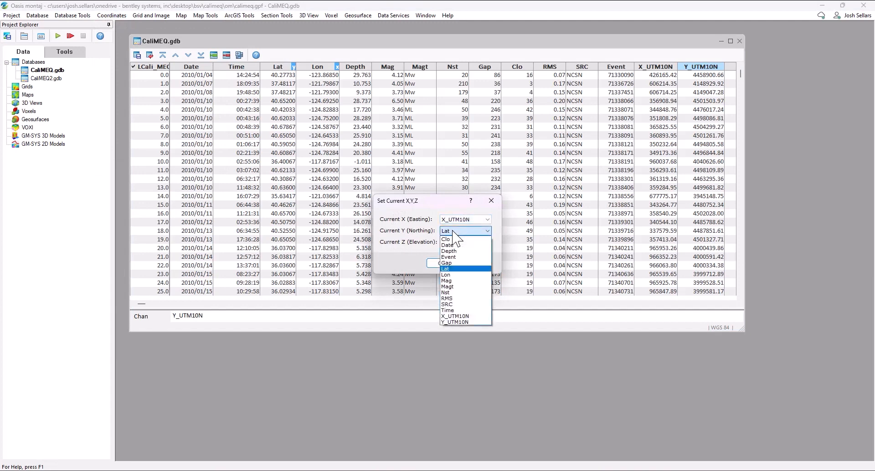
left_click(460, 322)
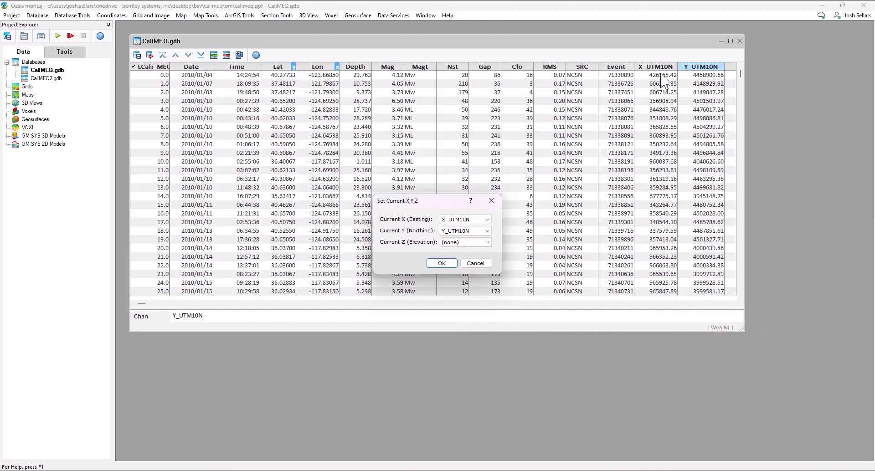
left_click(441, 263)
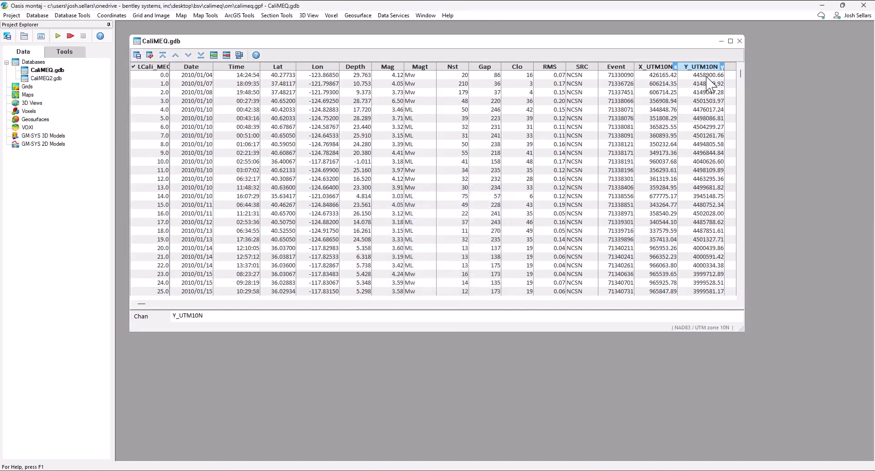
left_click(699, 328)
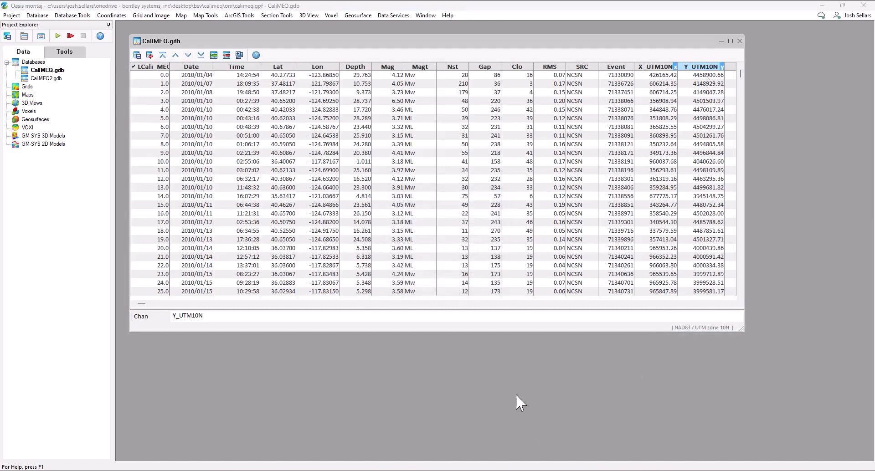
Start a Channel Math calculation for the depth channel with the expression C0 = (C1)*-1000
left_click(357, 68)
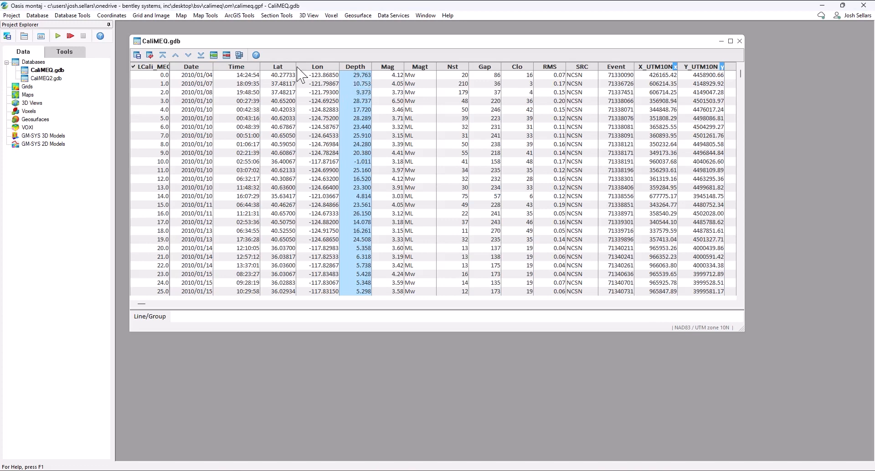
left_click(73, 15)
left_click(88, 59)
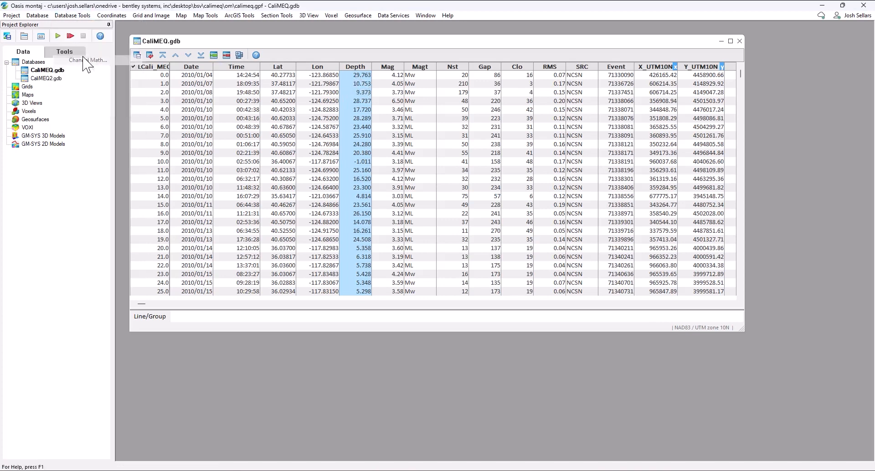
left_click_drag(472, 178, 395, 178)
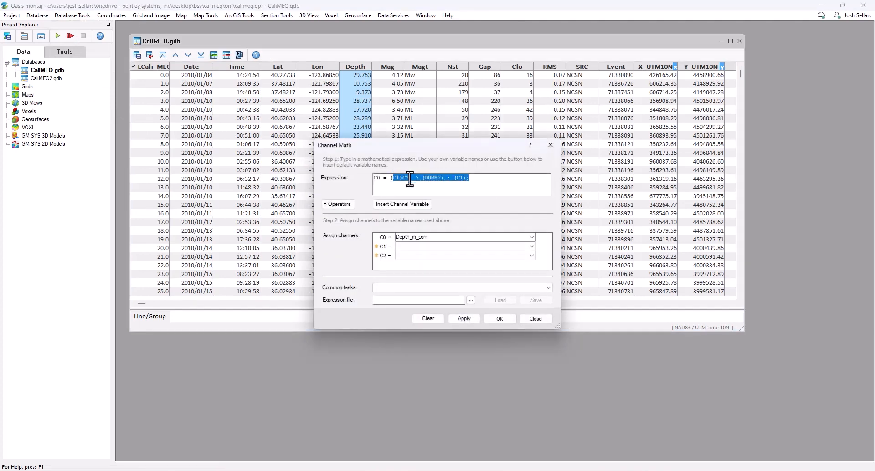
type("C1)*-1000")
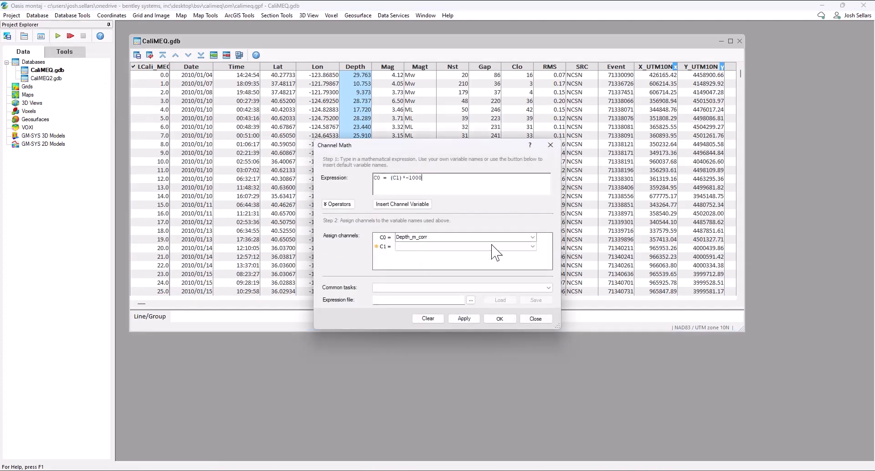
left_click_drag(422, 178, 405, 178)
left_click(405, 179)
left_click(433, 184)
Assign Depth to C1 and a new channel Depth_m to C0, apply the calculation and close Channel Math
left_click(429, 246)
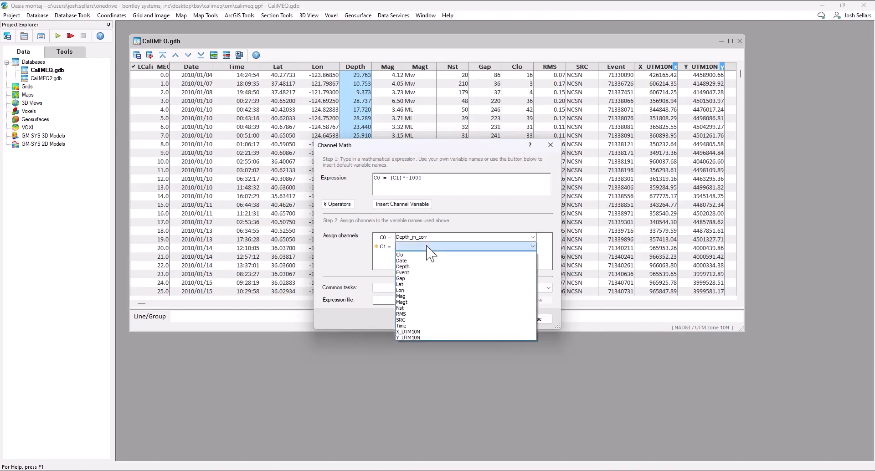
left_click(417, 268)
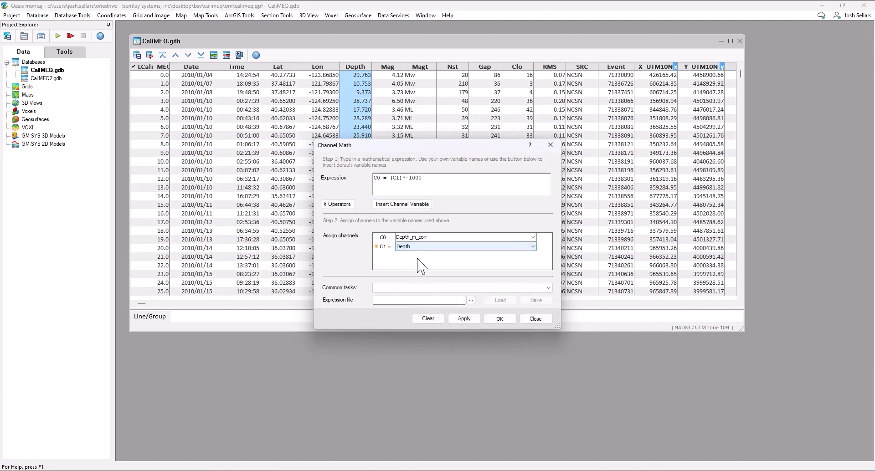
left_click_drag(438, 237, 416, 237)
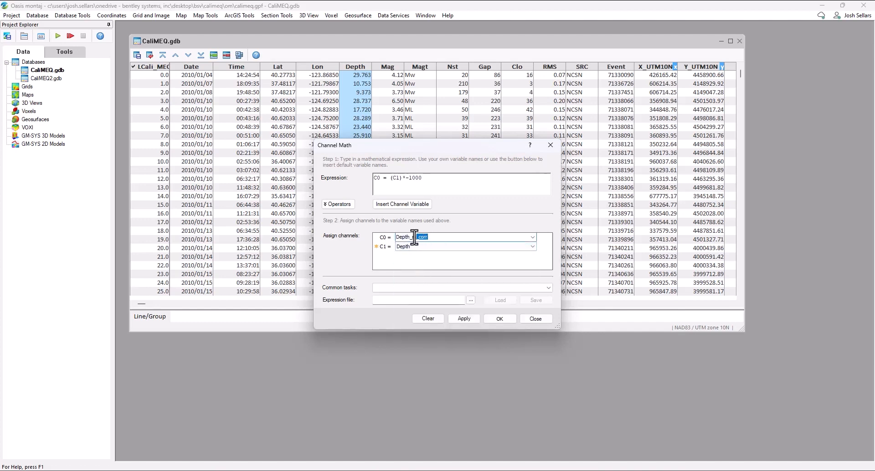
type("_m")
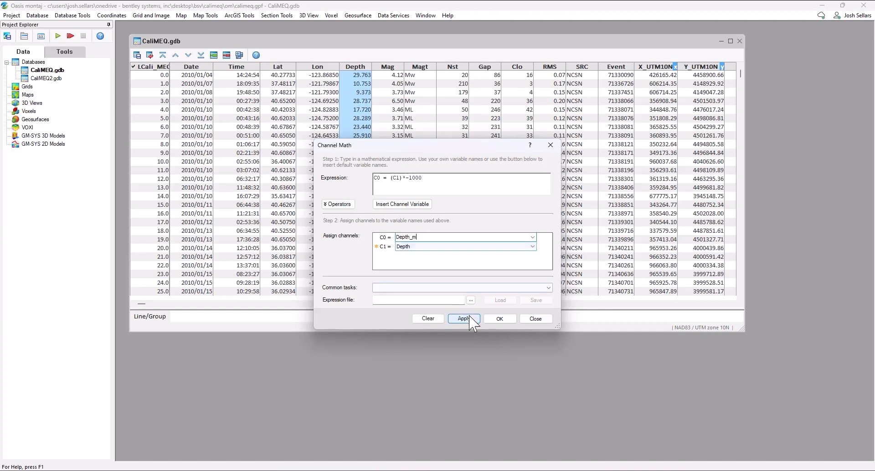
left_click(472, 322)
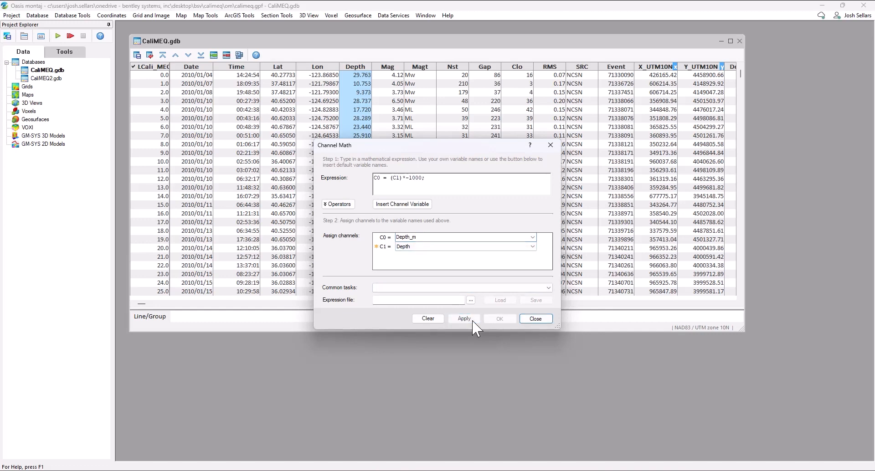
left_click(535, 319)
Inspect the Depth_m channel by highlighting its values from the first row down to row 20.0
scroll(145, 303, "right", 5)
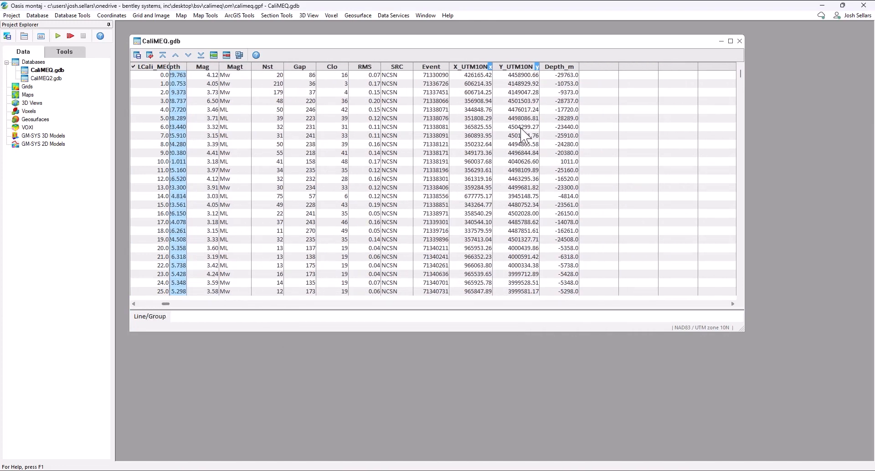
left_click(572, 68)
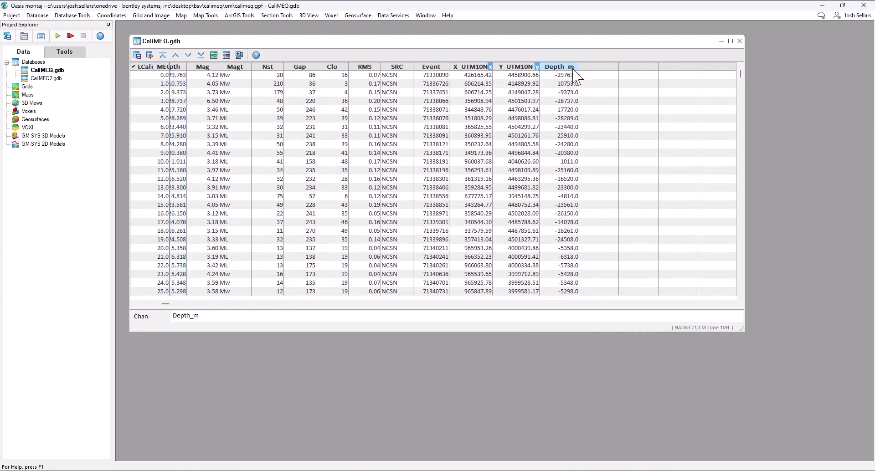
left_click_drag(573, 77, 575, 251)
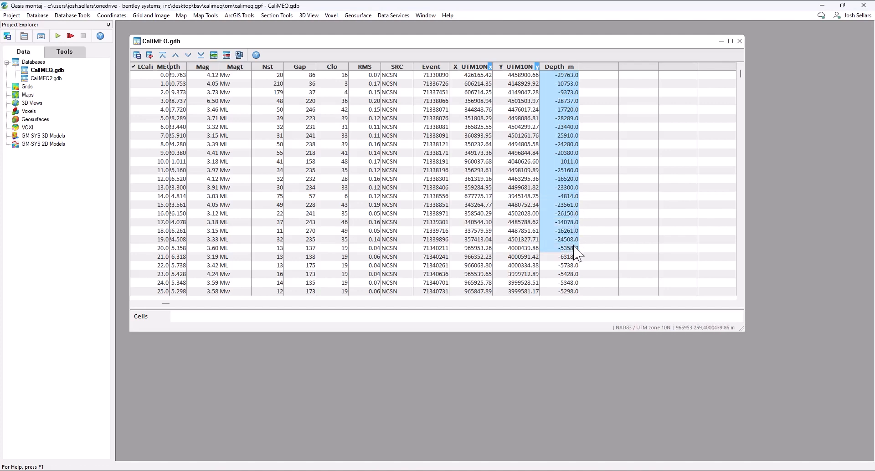